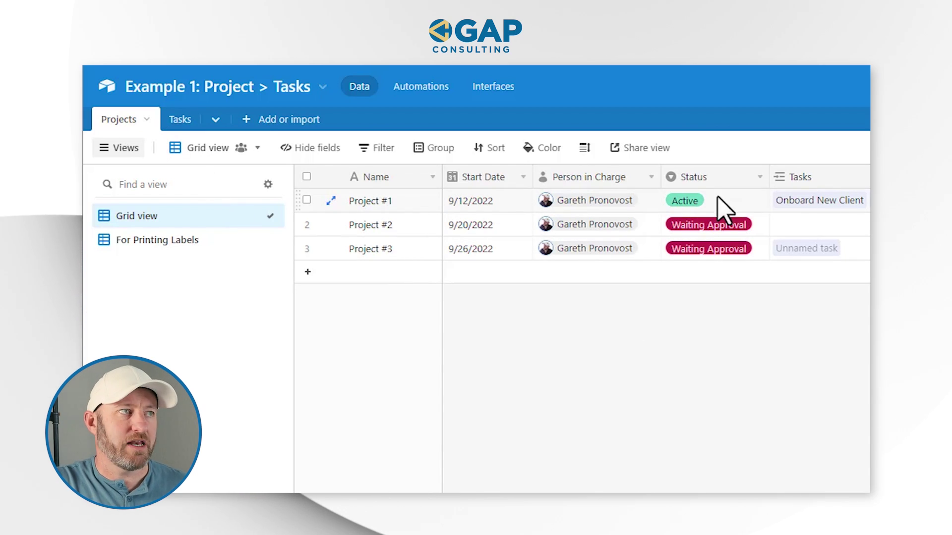
Open the Tasks table and look over the tasks grouped under each project
left_click(179, 120)
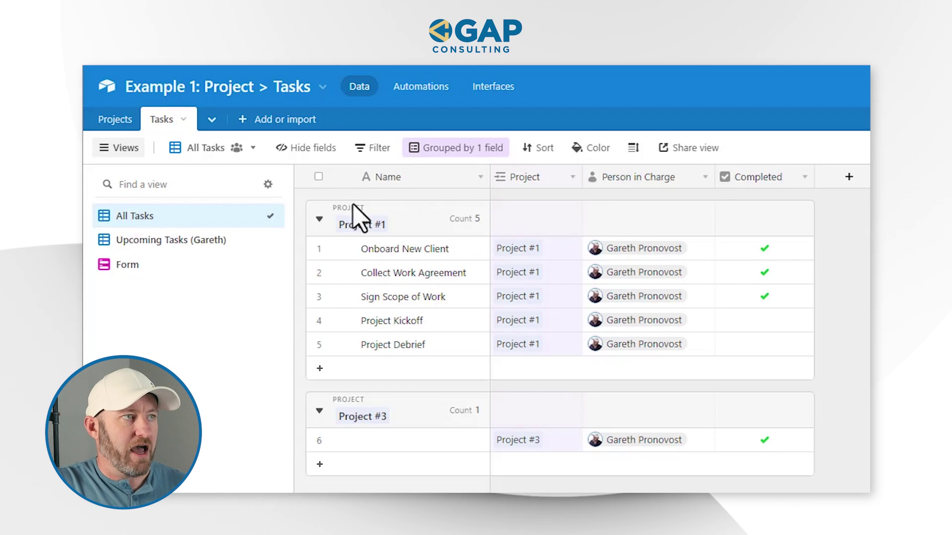
left_click(395, 254)
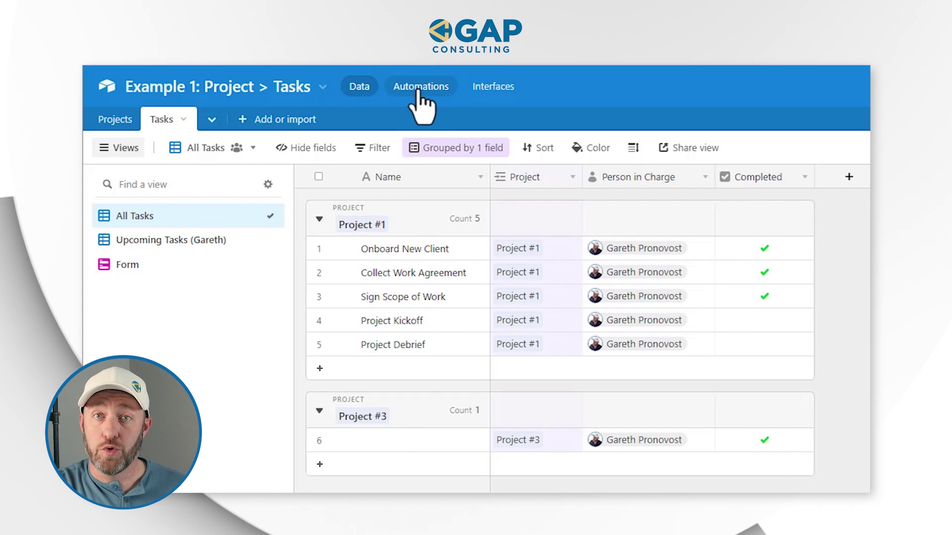
In the base's automations, set up a trigger for when a record in the Projects table matches conditions
left_click(419, 89)
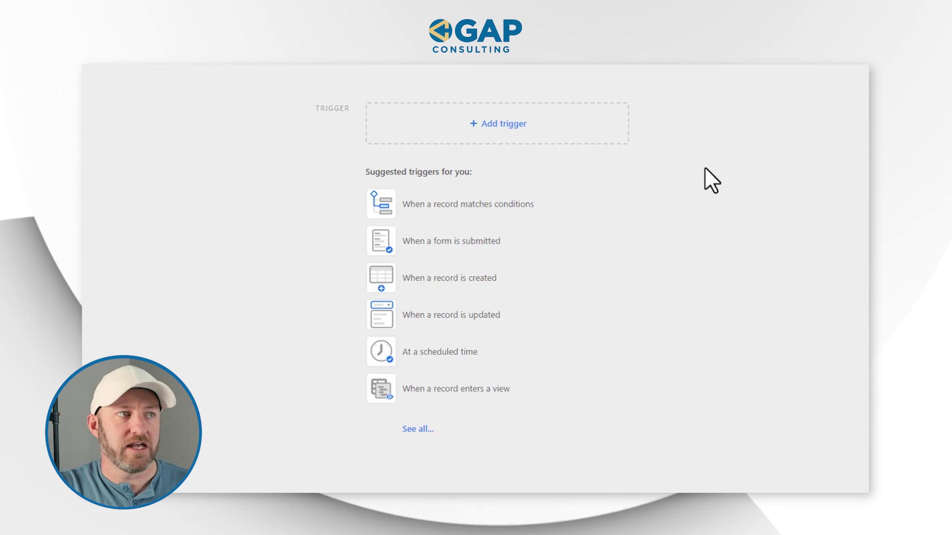
left_click(553, 214)
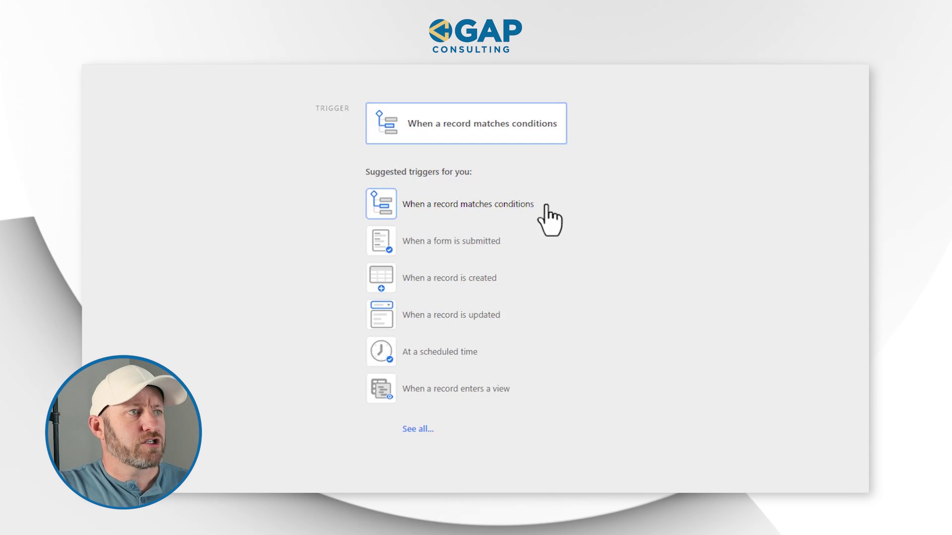
left_click(501, 316)
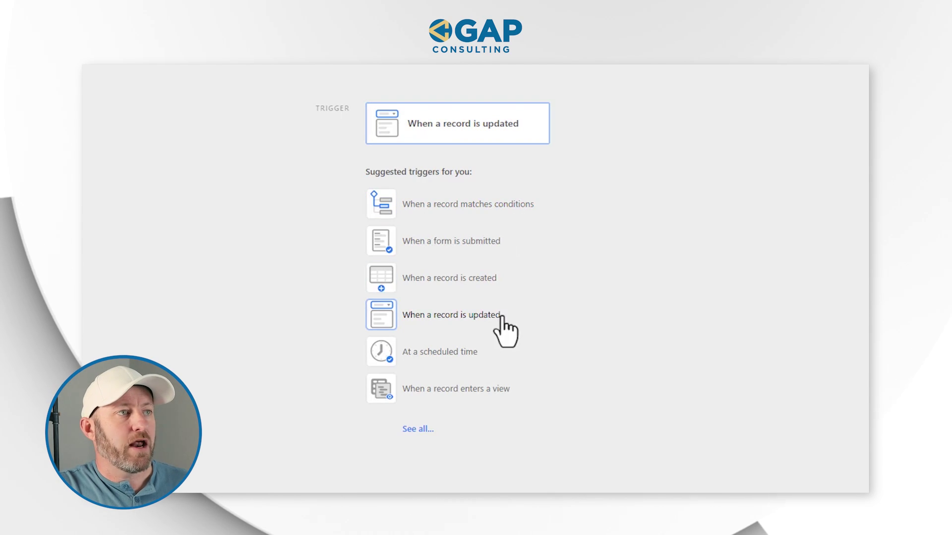
left_click(488, 241)
left_click(491, 207)
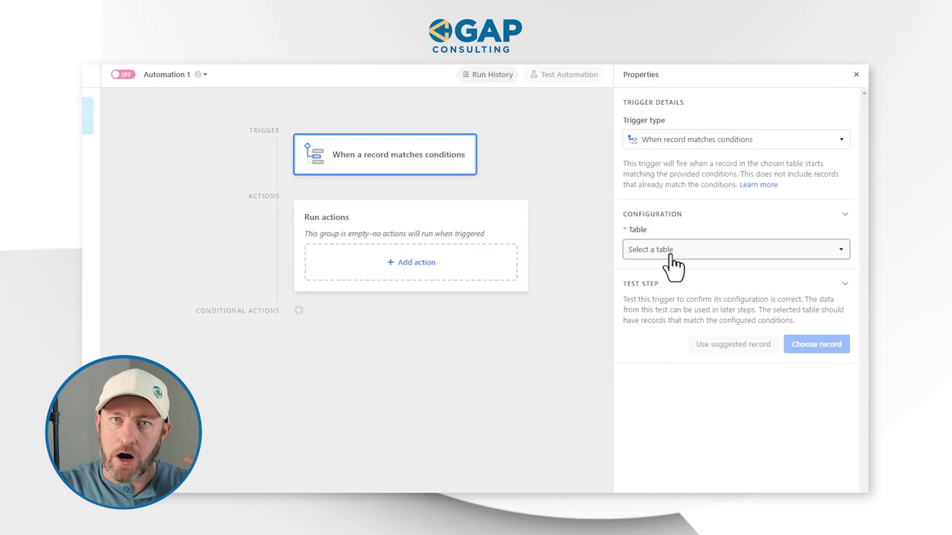
left_click(671, 255)
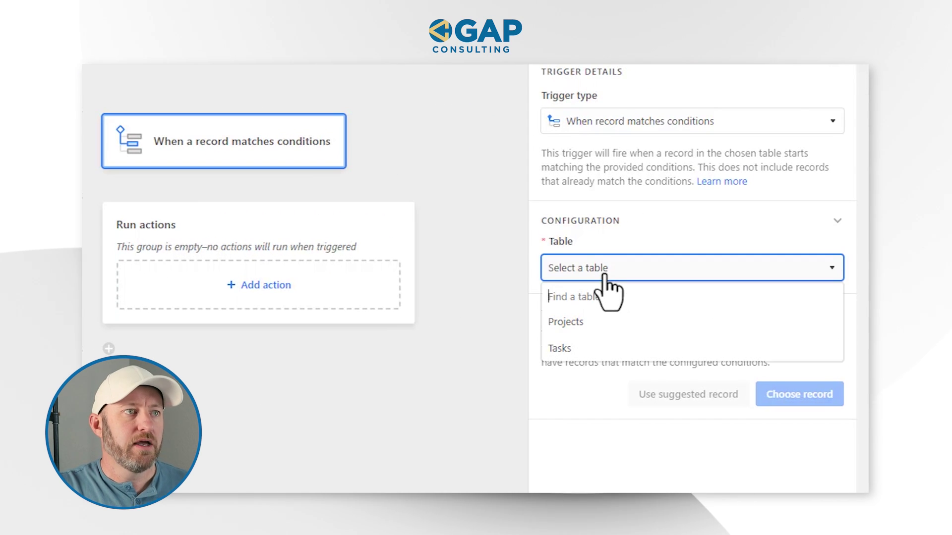
left_click(607, 321)
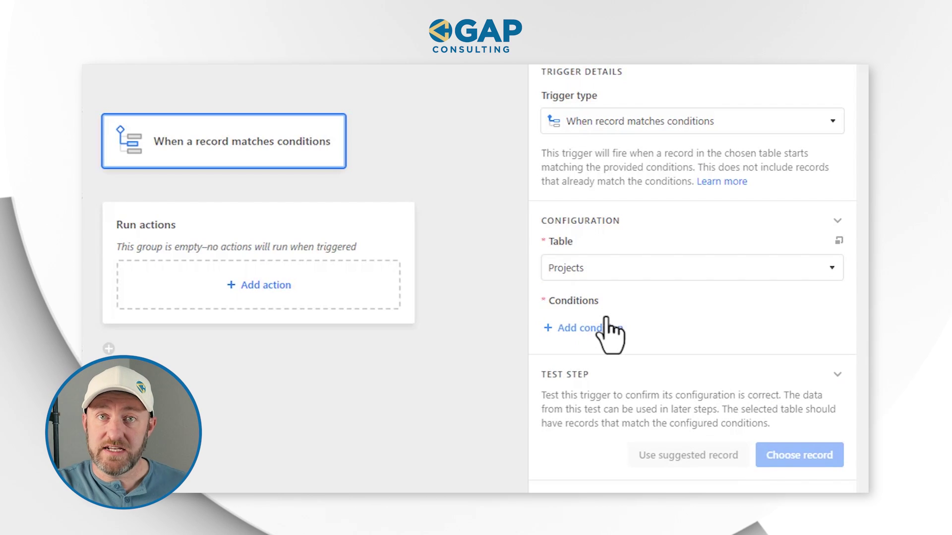
Add a trigger condition requiring that Start Date is not empty
left_click(601, 329)
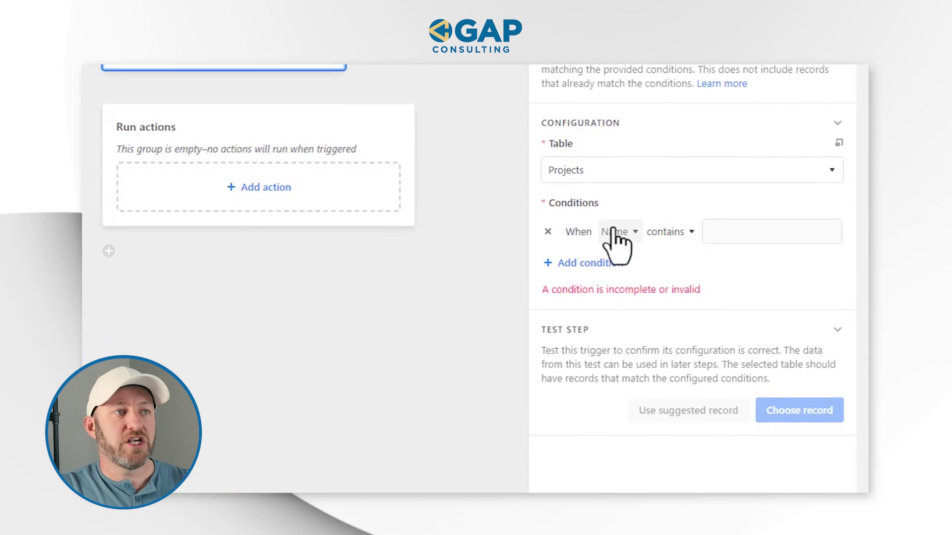
left_click(617, 173)
left_click(639, 250)
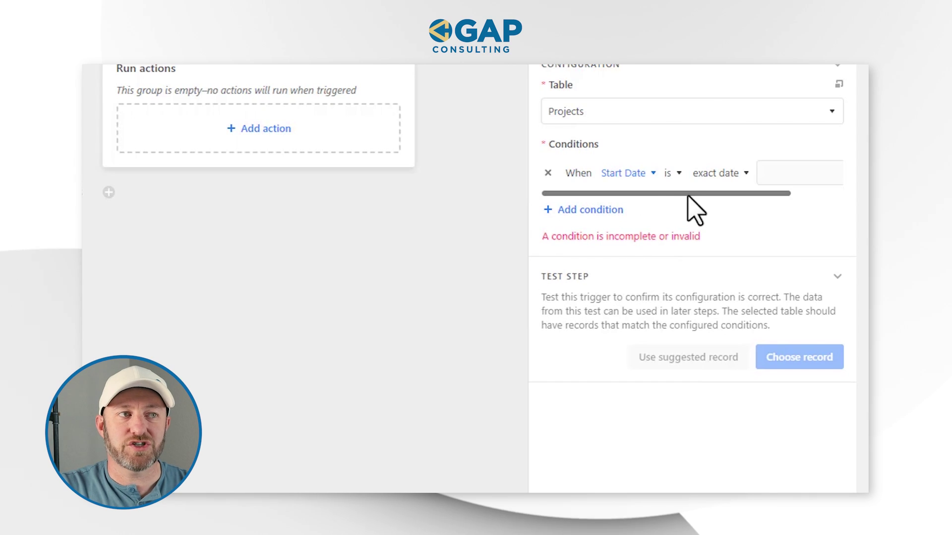
left_click(674, 175)
scroll(704, 270, "down", 2)
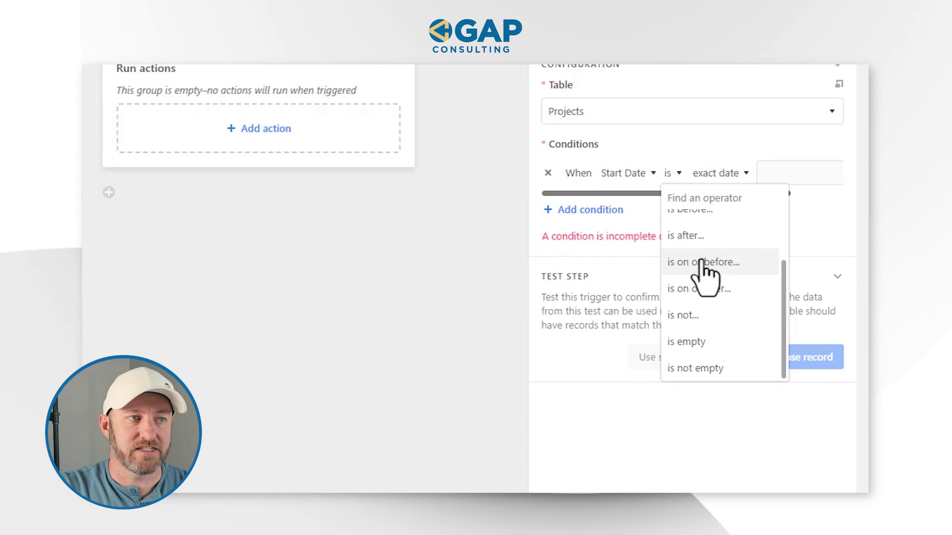
left_click(703, 369)
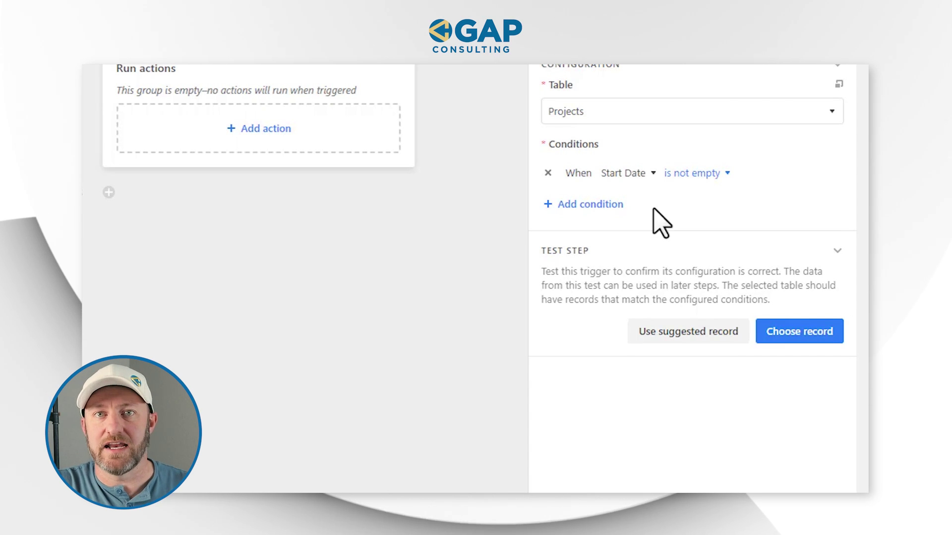
Add a second trigger condition that Person in Charge is not empty, and test the trigger with the Project #2 record
left_click(590, 204)
left_click(634, 204)
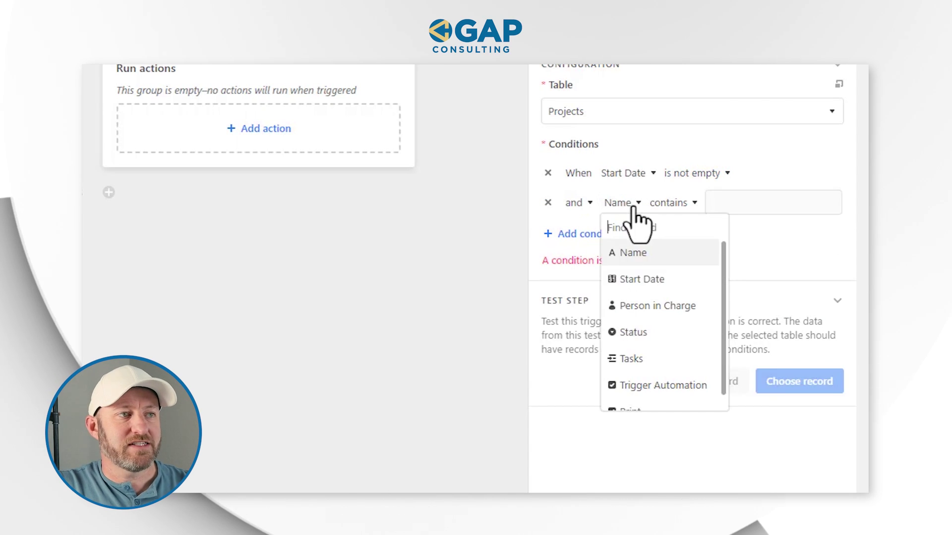
left_click(649, 306)
left_click(706, 202)
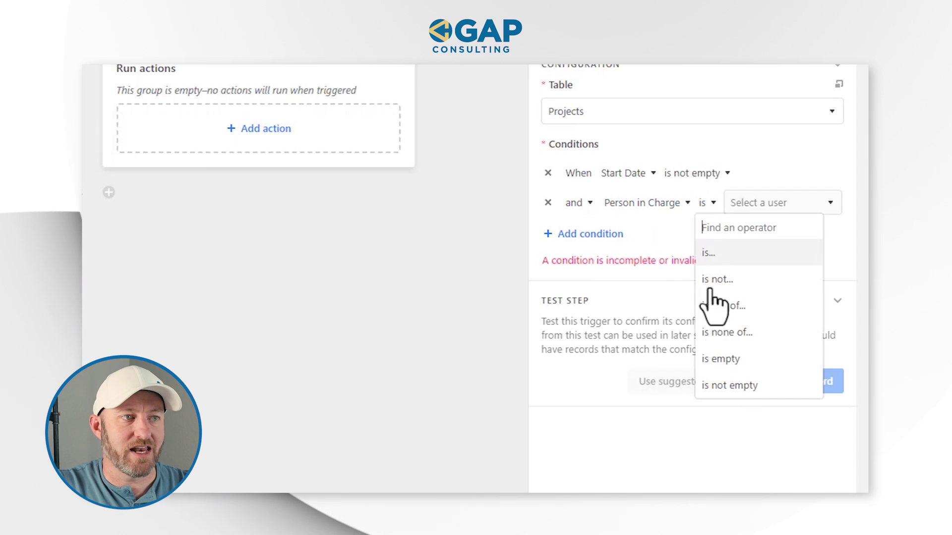
left_click(728, 384)
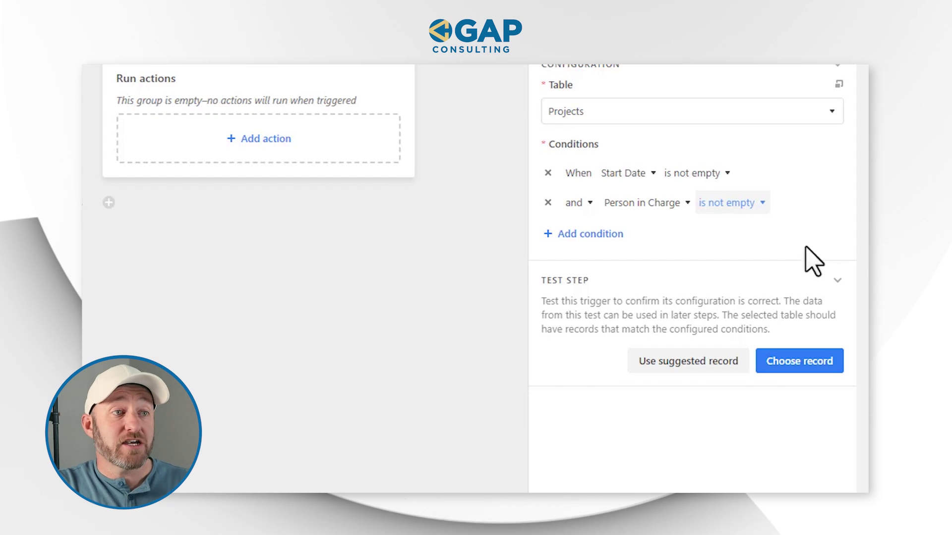
left_click(808, 363)
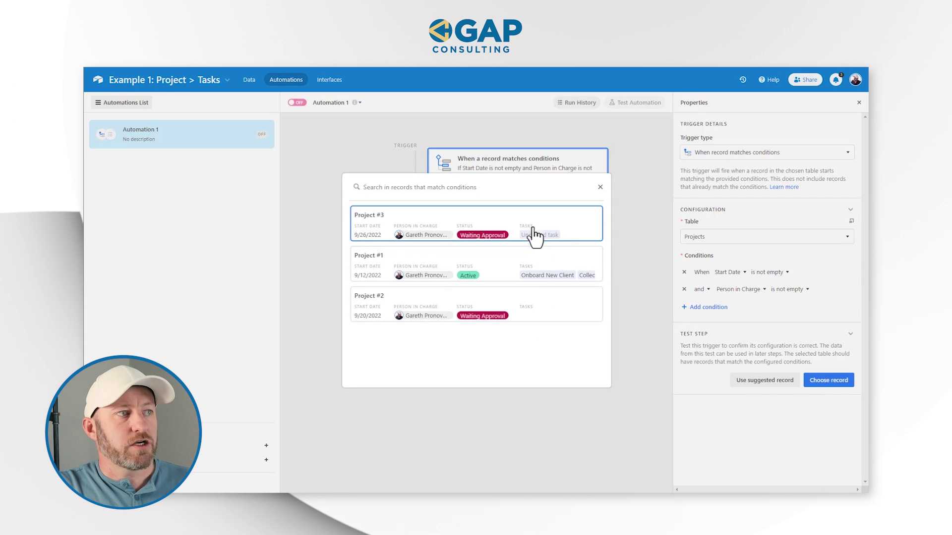
left_click(536, 310)
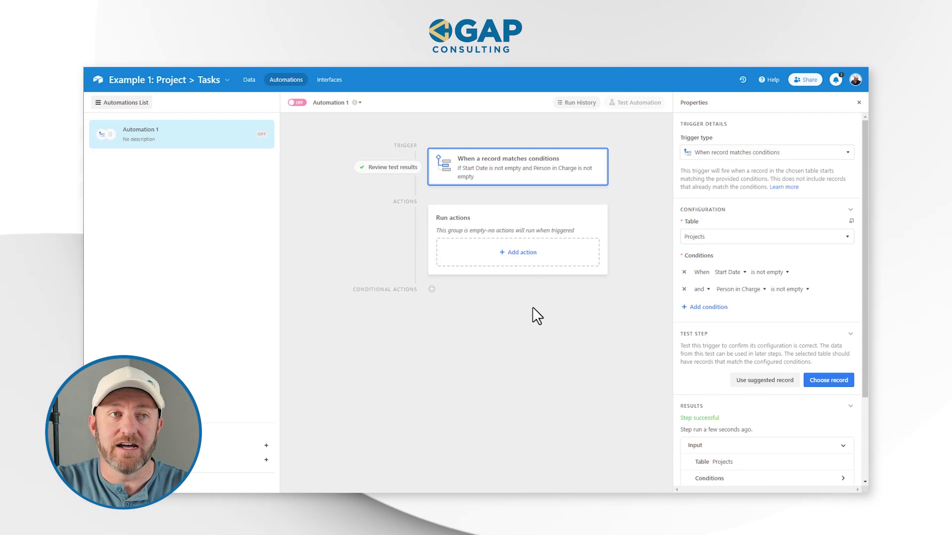
Start adding an action to the automation and look through the available action types and integrations
left_click(518, 261)
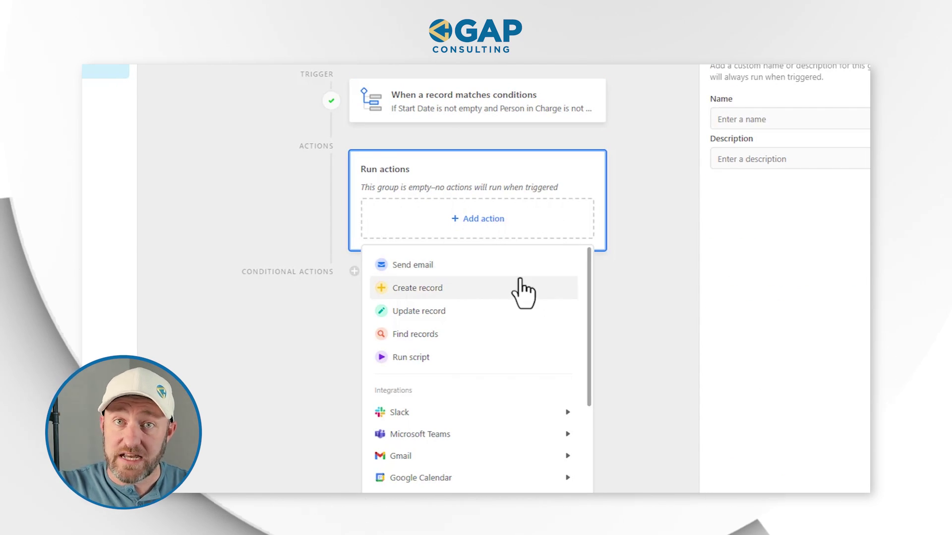
mouse_move(502, 418)
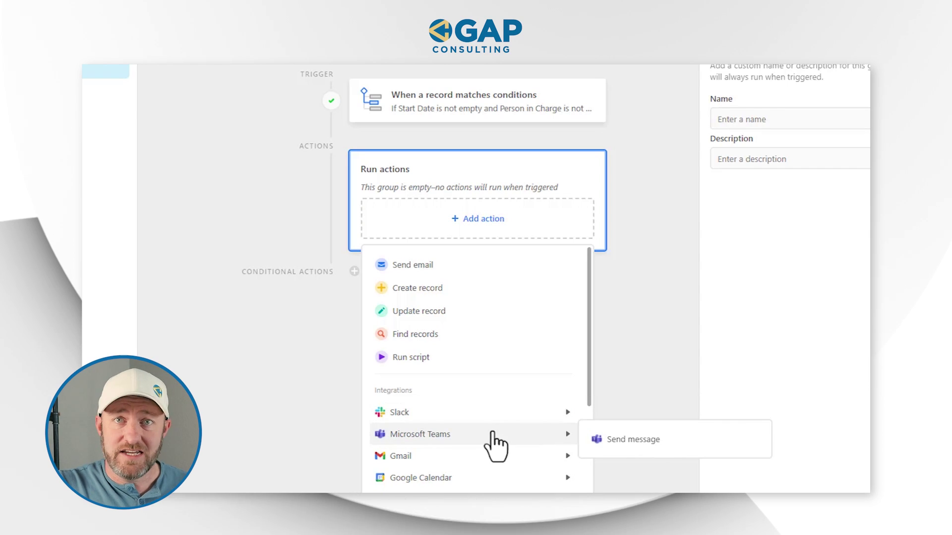
scroll(506, 476, "down", 1)
scroll(503, 465, "down", 1)
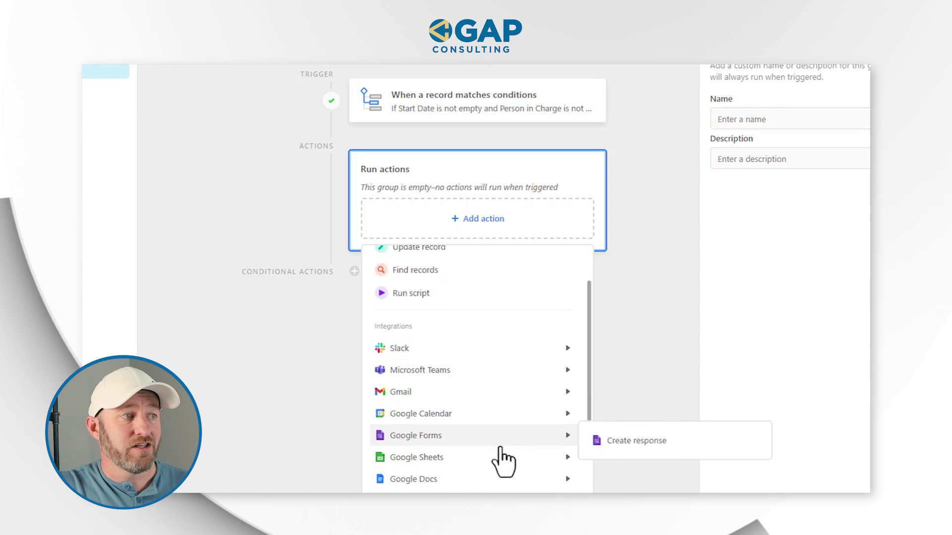
mouse_move(504, 478)
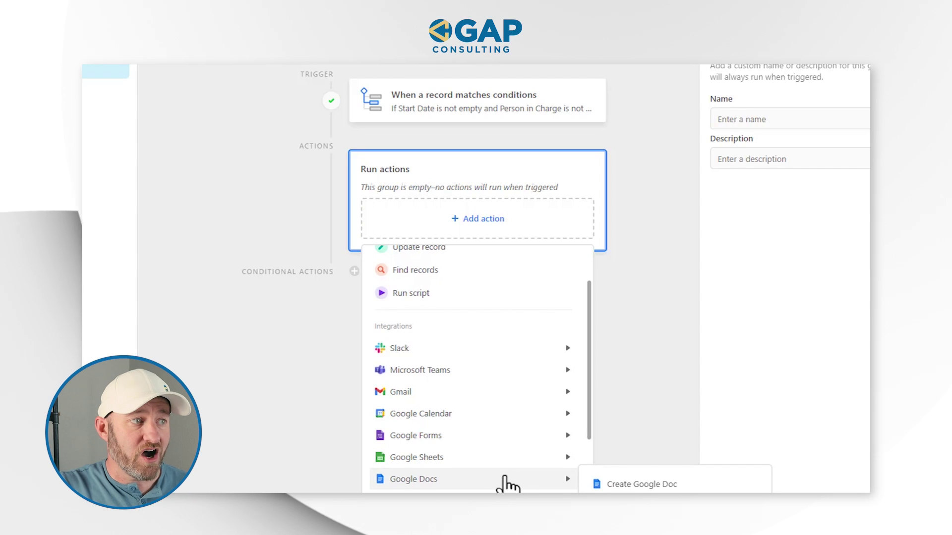
scroll(468, 483, "down", 2)
mouse_move(468, 461)
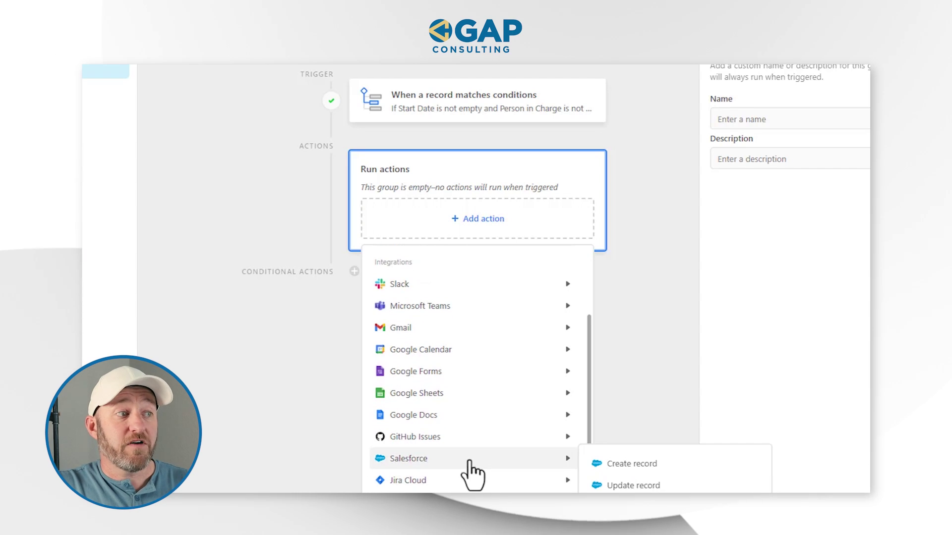
scroll(483, 483, "down", 3)
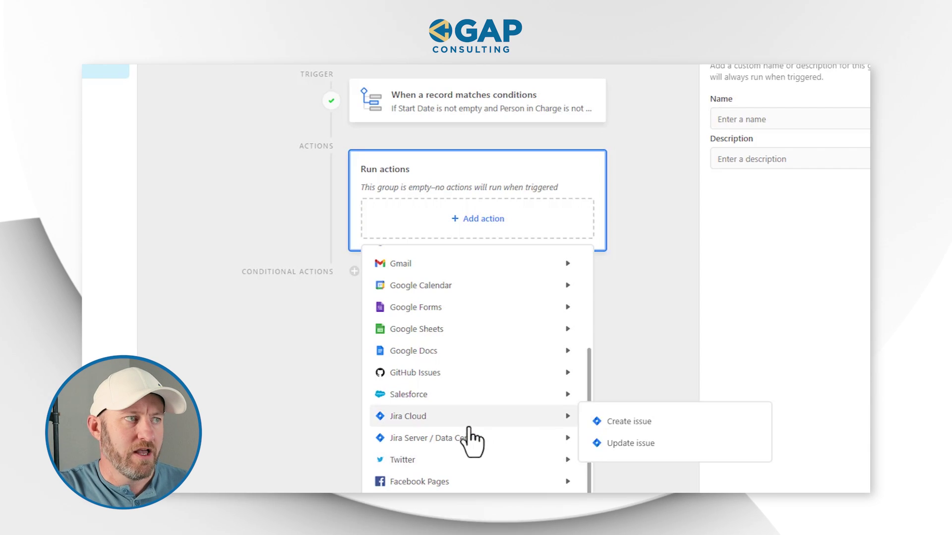
scroll(456, 417, "up", 4)
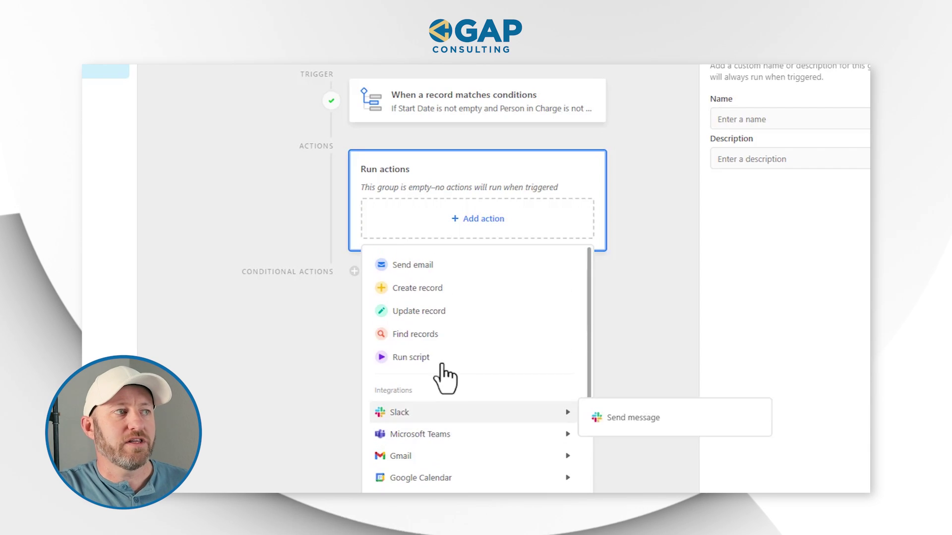
Add a Create record action that creates its record in the Tasks table
left_click(467, 292)
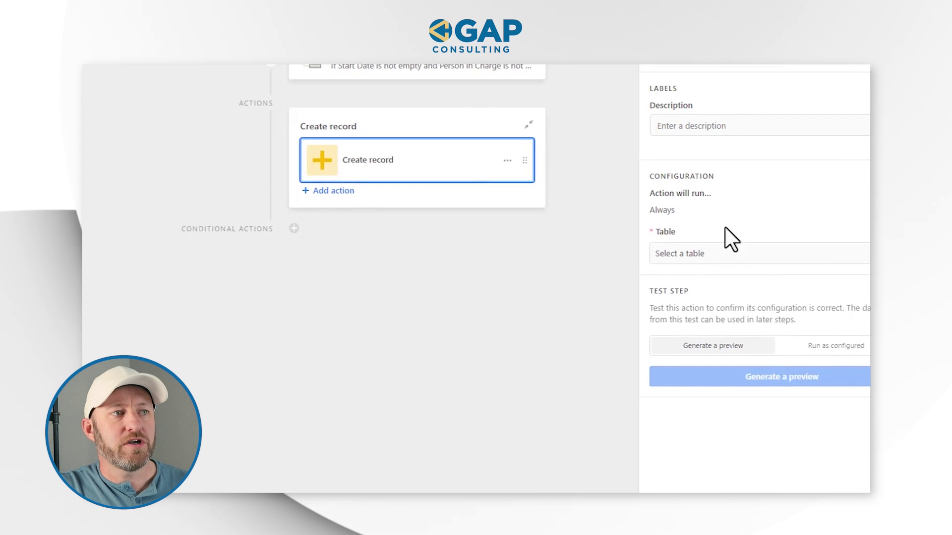
left_click(698, 224)
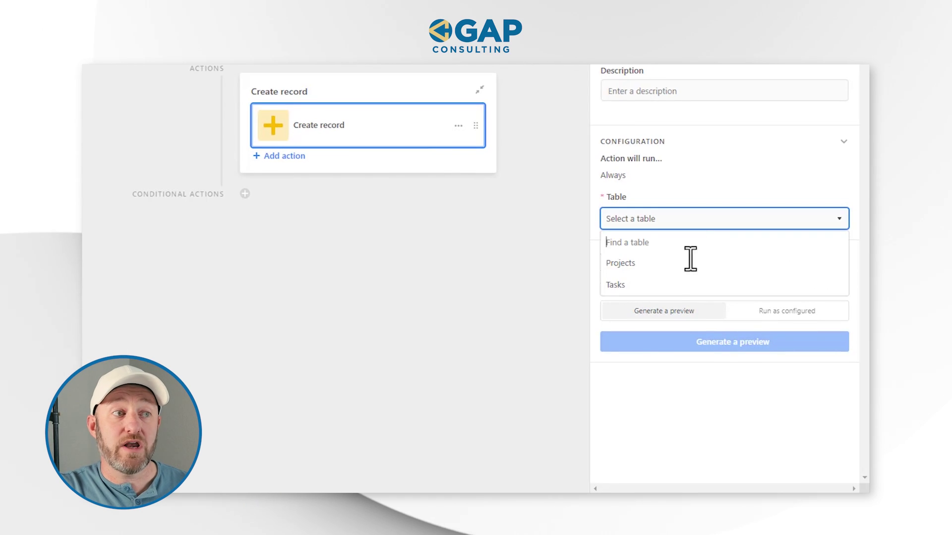
left_click(665, 282)
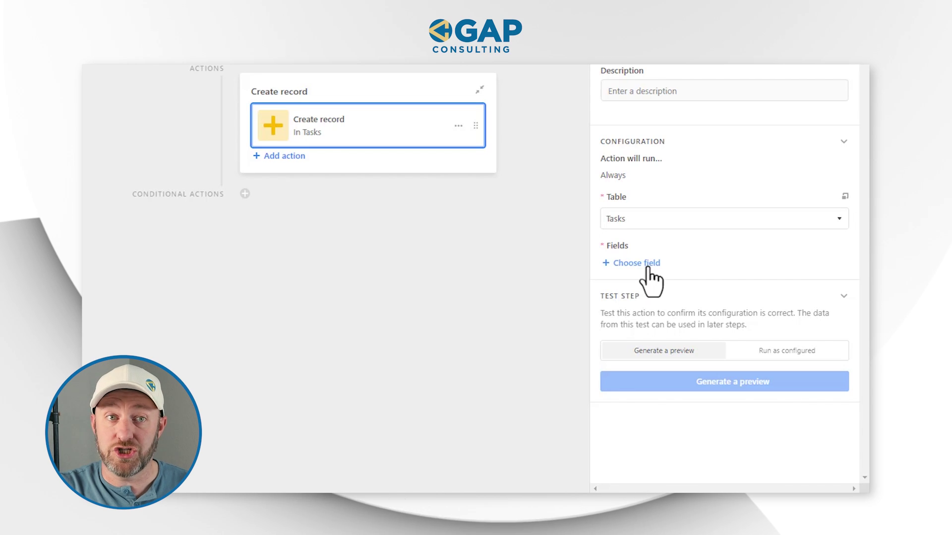
Include the Name field in the created task and set it to "Onboard New Client"
left_click(646, 267)
left_click(656, 311)
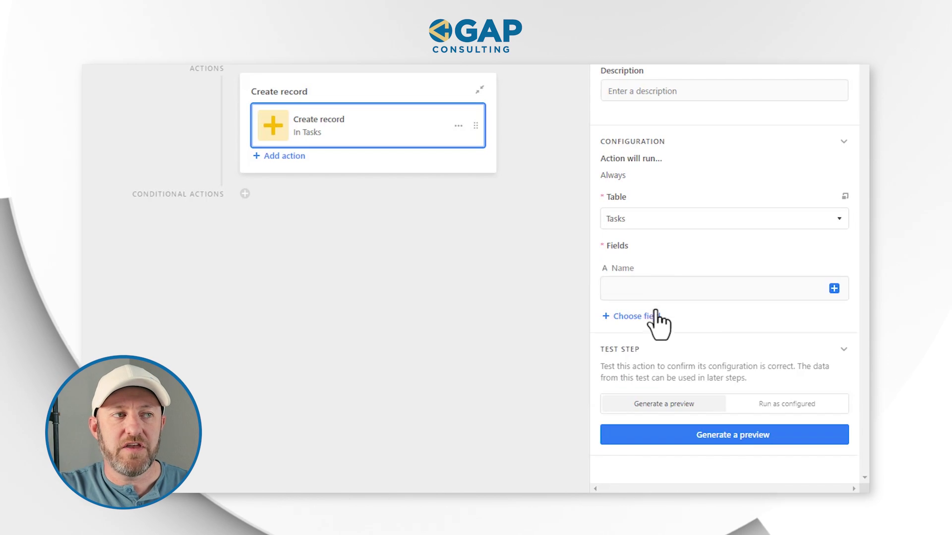
type("Onboard New Client")
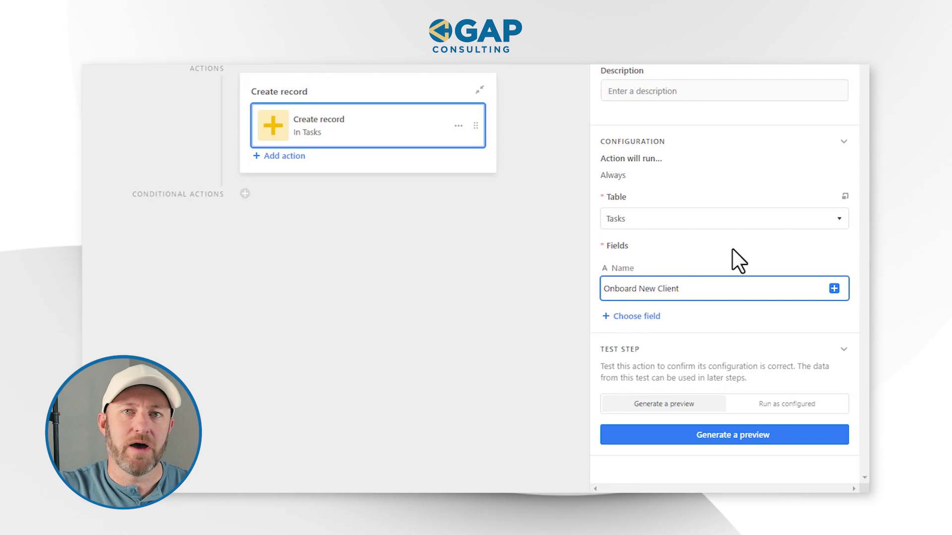
Include the Project field and fill it with the Airtable record ID from the triggering project record
left_click(658, 313)
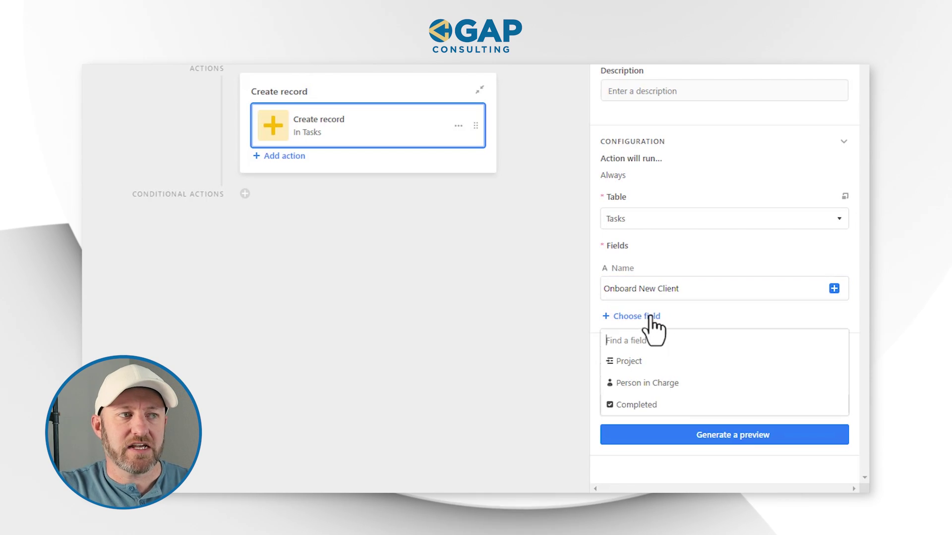
left_click(663, 362)
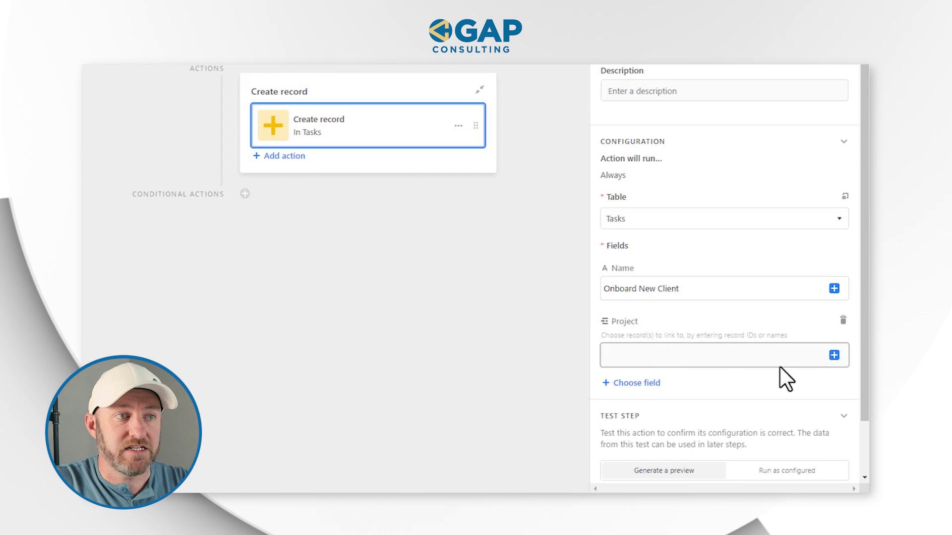
left_click(834, 355)
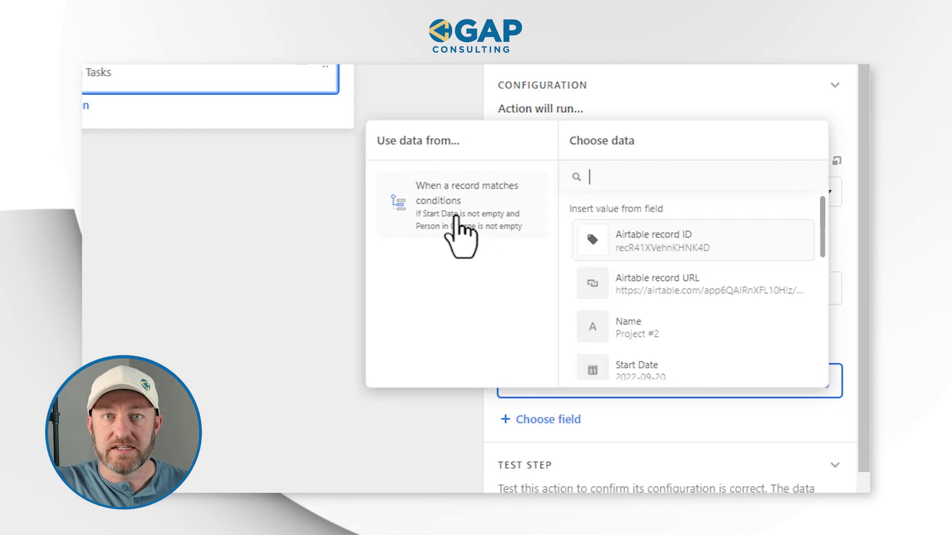
left_click(659, 258)
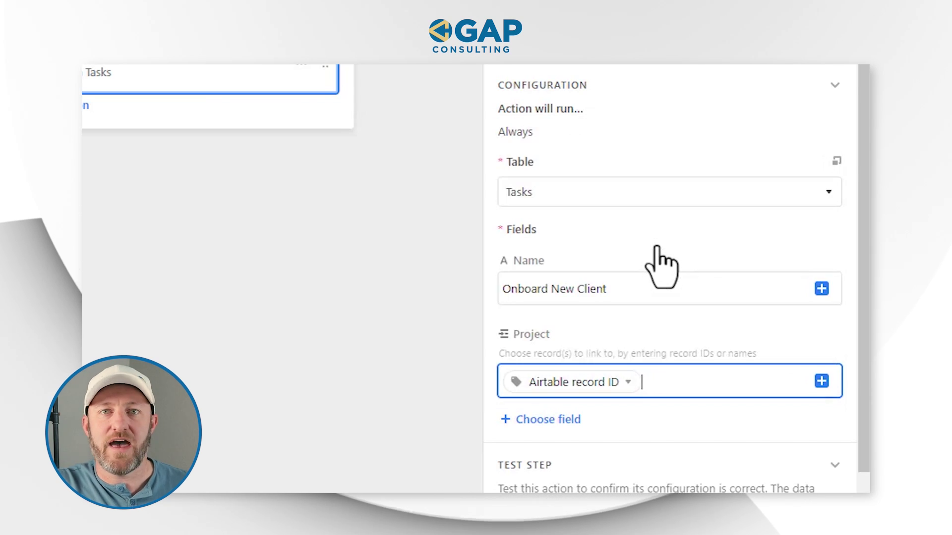
Include the Person in Charge field in the created task and configure it as Dynamic
left_click(565, 419)
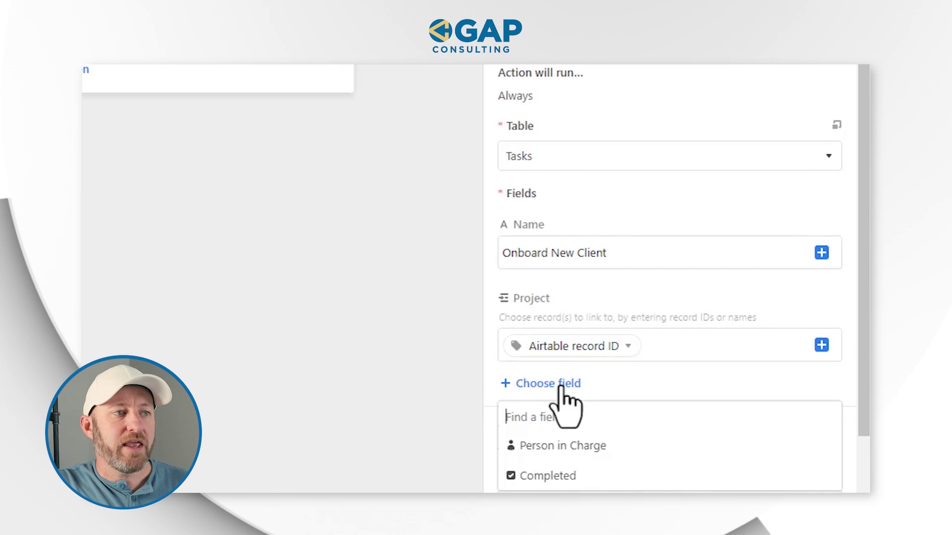
left_click(593, 404)
scroll(735, 206, "down", 3)
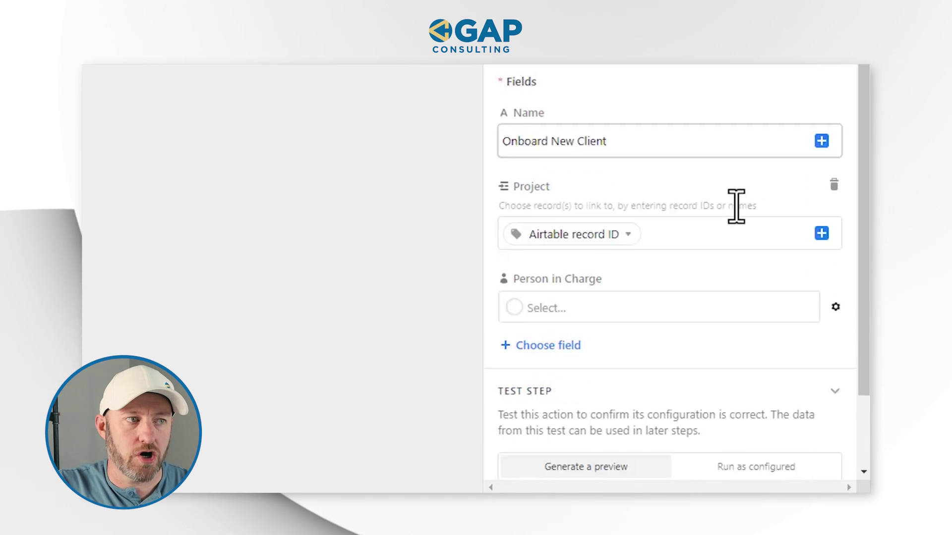
left_click(675, 229)
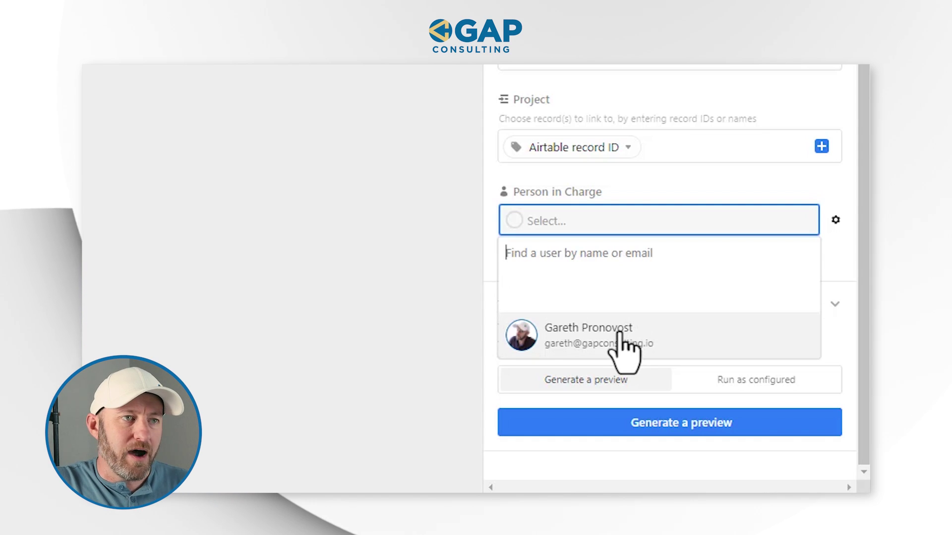
left_click(836, 220)
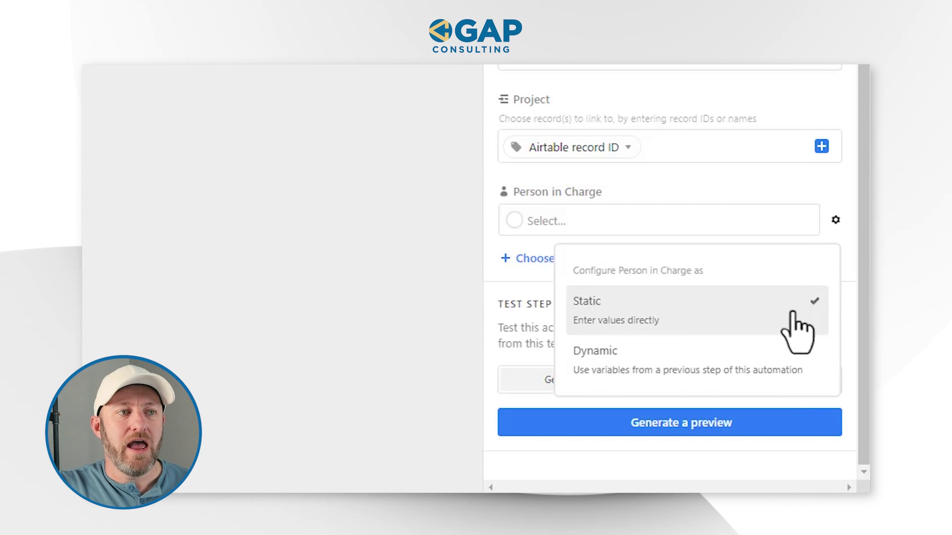
left_click(758, 361)
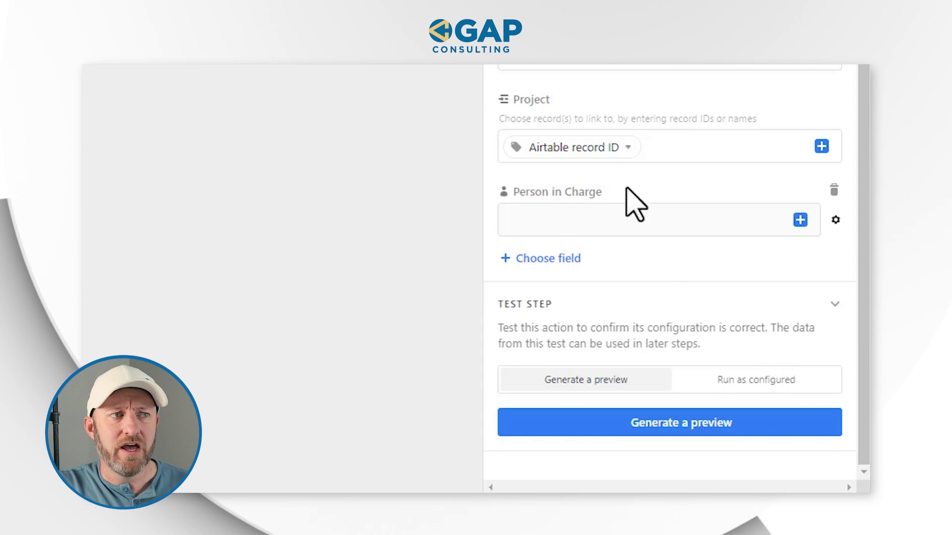
Fill the task's Person in Charge field with the Person in Charge ID from the triggering project record
mouse_move(604, 151)
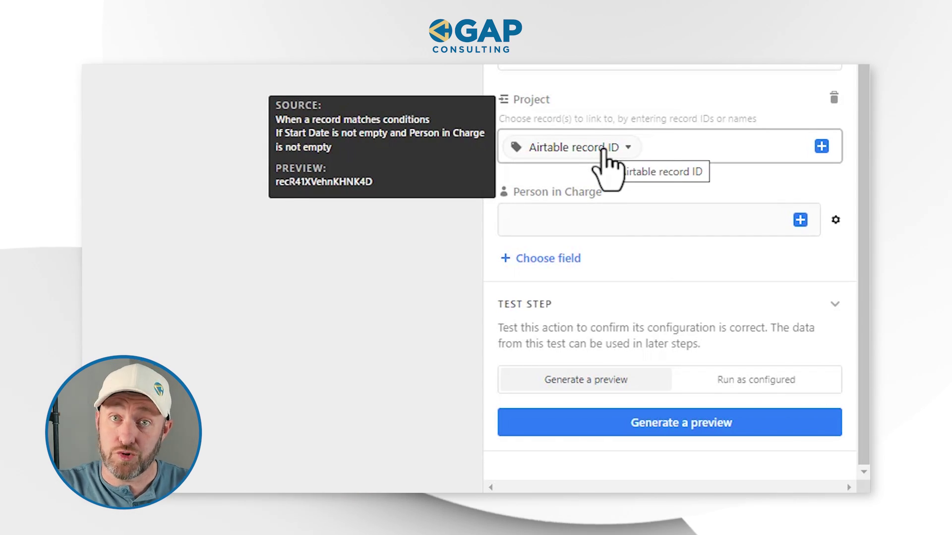
left_click(800, 221)
left_click_drag(800, 323, 800, 379)
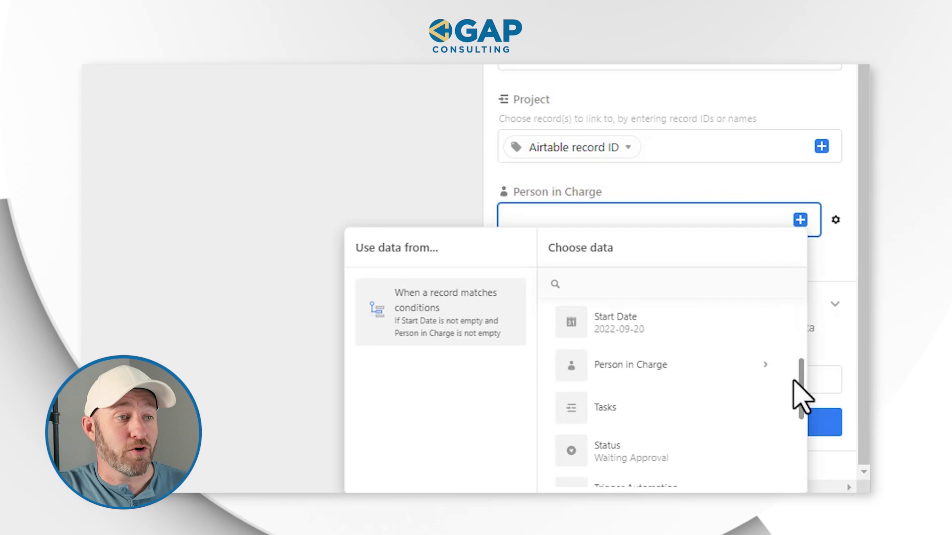
left_click(766, 370)
left_click_drag(800, 364, 799, 379)
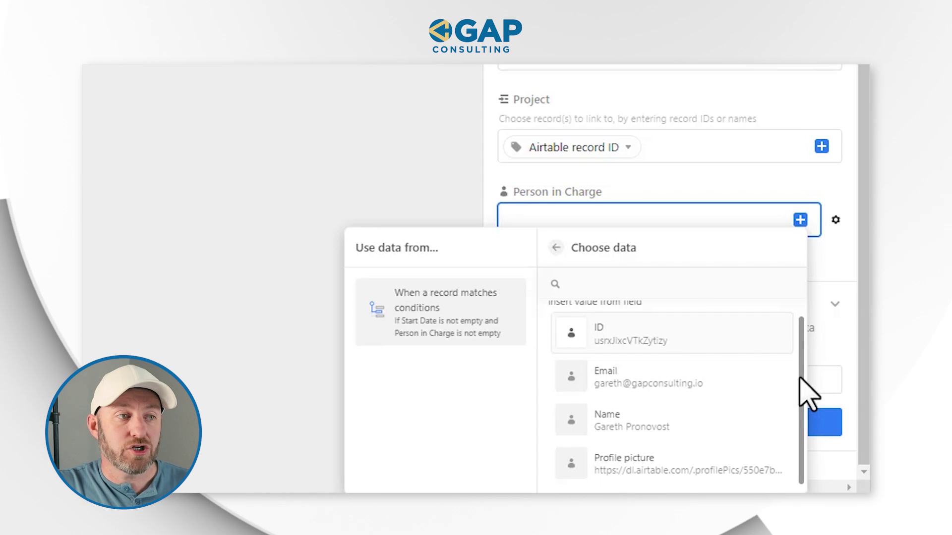
left_click(745, 345)
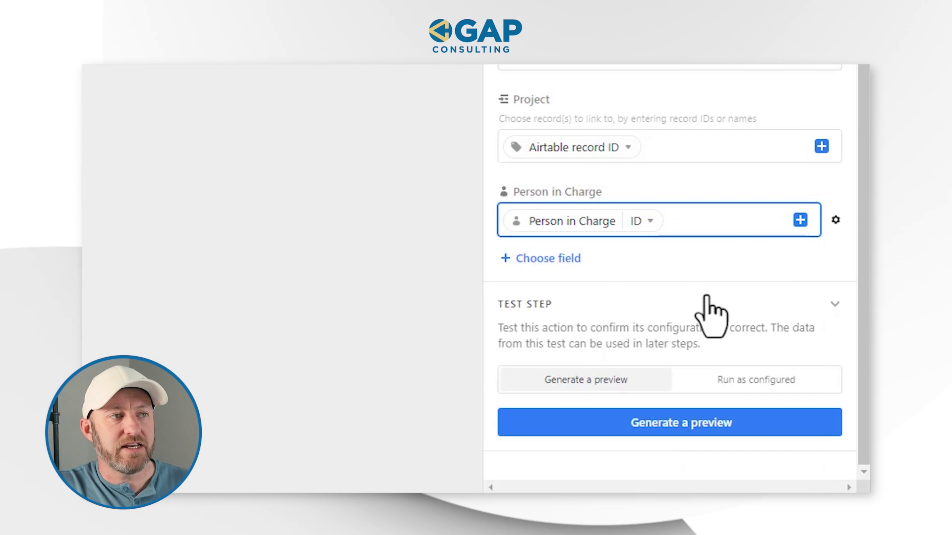
Generate a preview of the Create record action and examine its name, project and person in charge
left_click(567, 262)
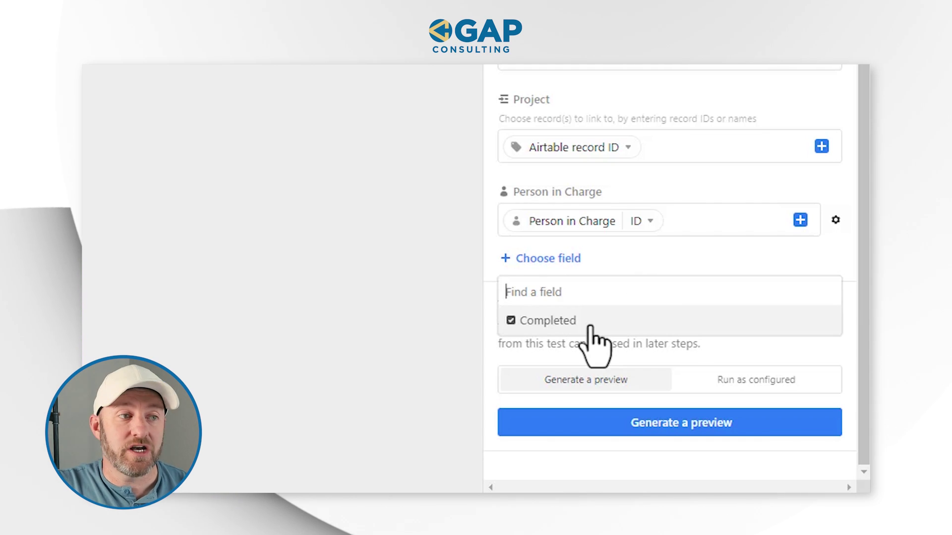
left_click(700, 428)
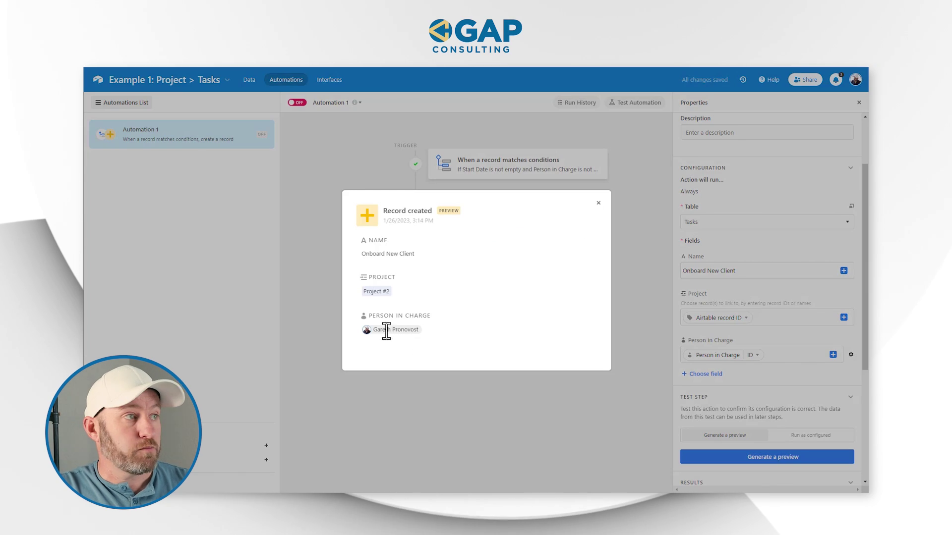
left_click_drag(361, 254, 387, 255)
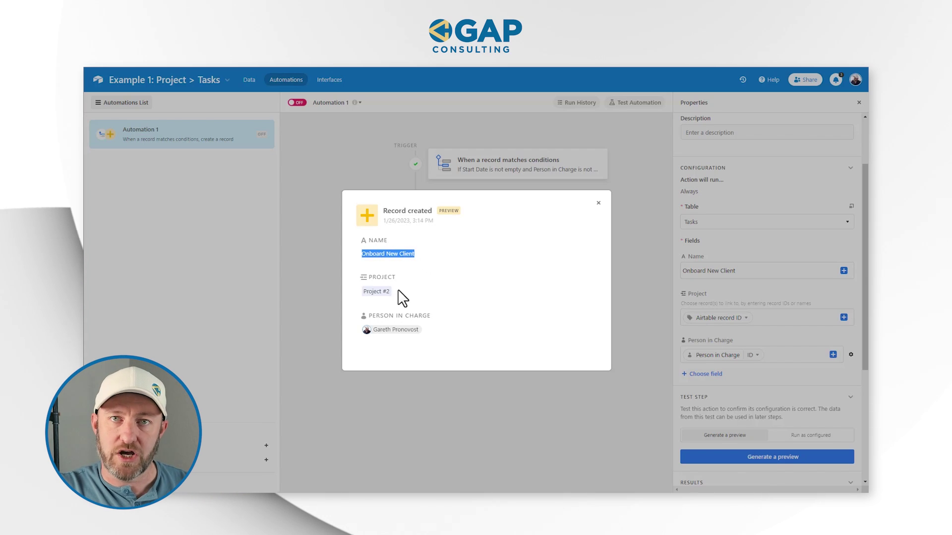
left_click_drag(432, 332, 369, 331)
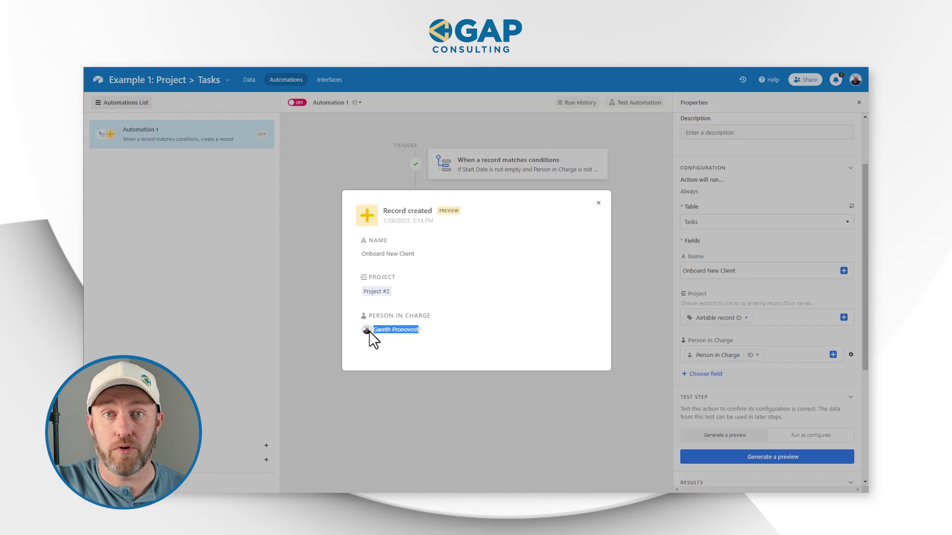
left_click(598, 203)
Duplicate the Create record action and set the copy's Name to "Collect Work Agreement", copied from the Tasks table
left_click(581, 236)
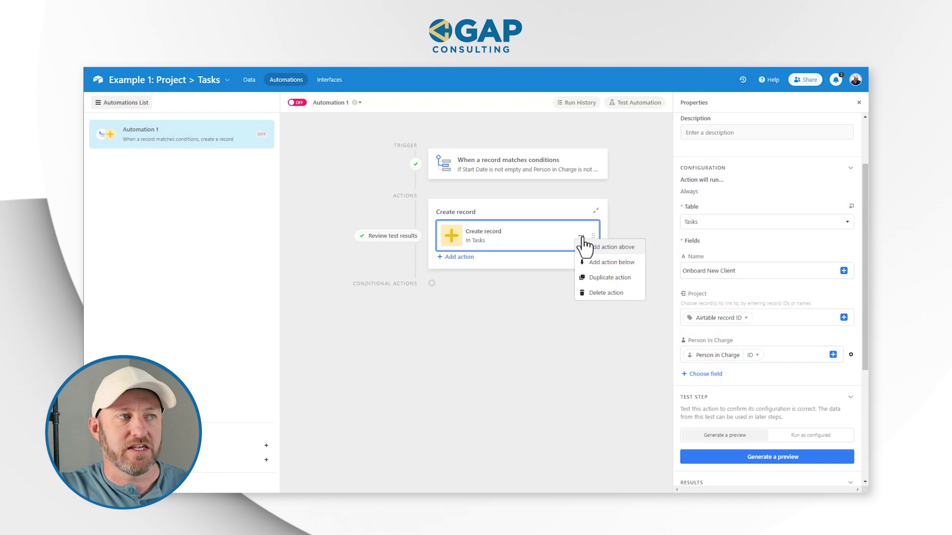
left_click(602, 278)
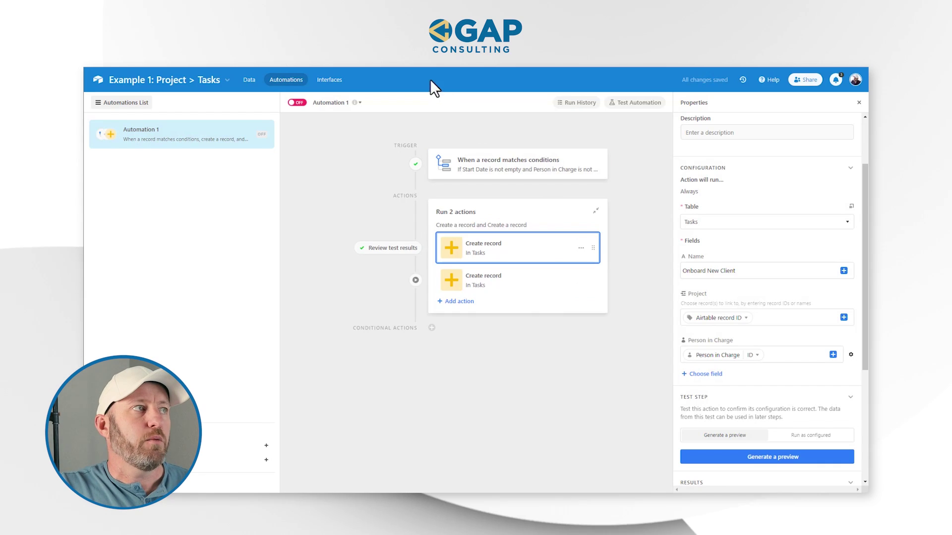
left_click(249, 80)
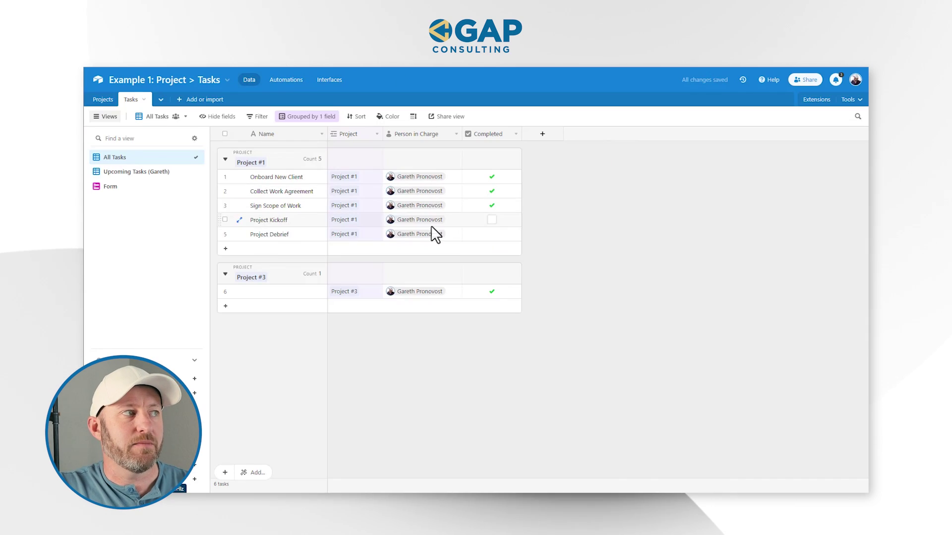
left_click(291, 192)
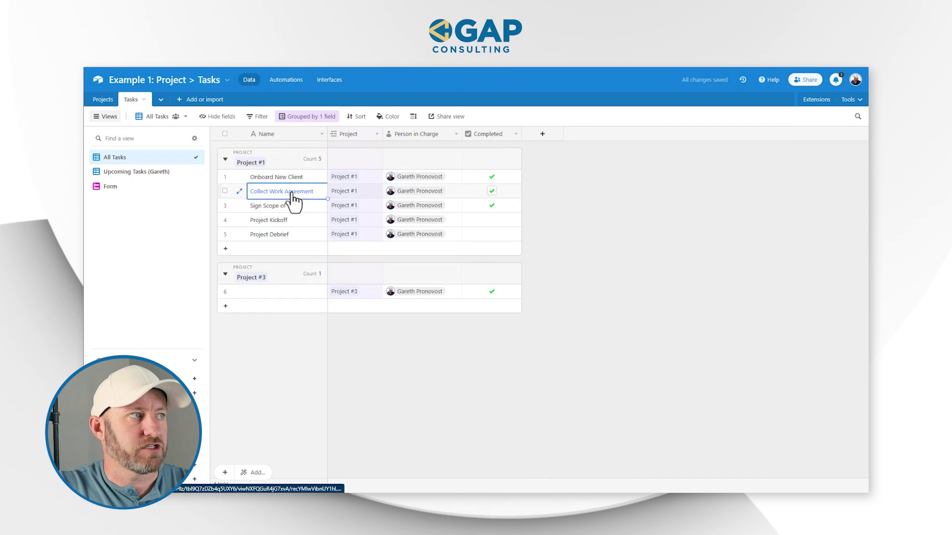
key("ctrl+c")
left_click(292, 81)
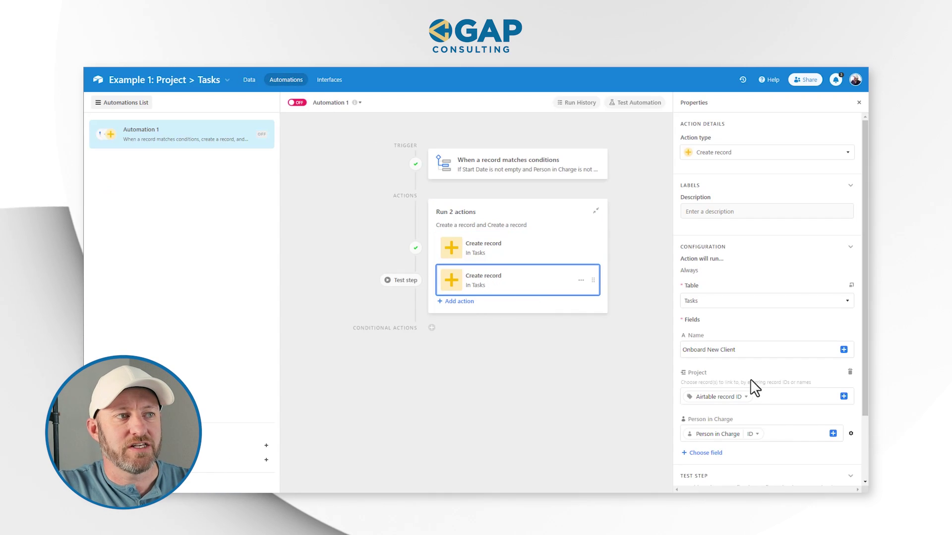
left_click_drag(752, 350, 687, 350)
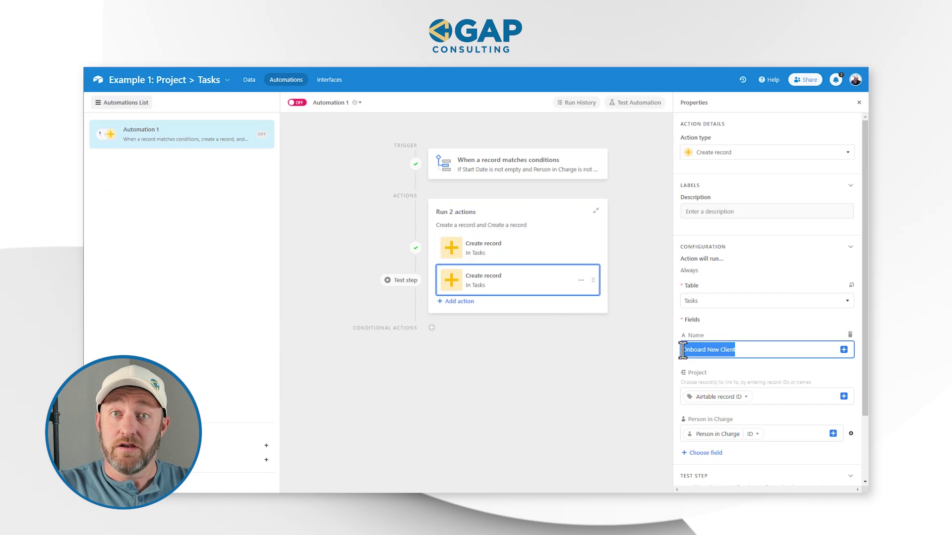
key("ctrl+v")
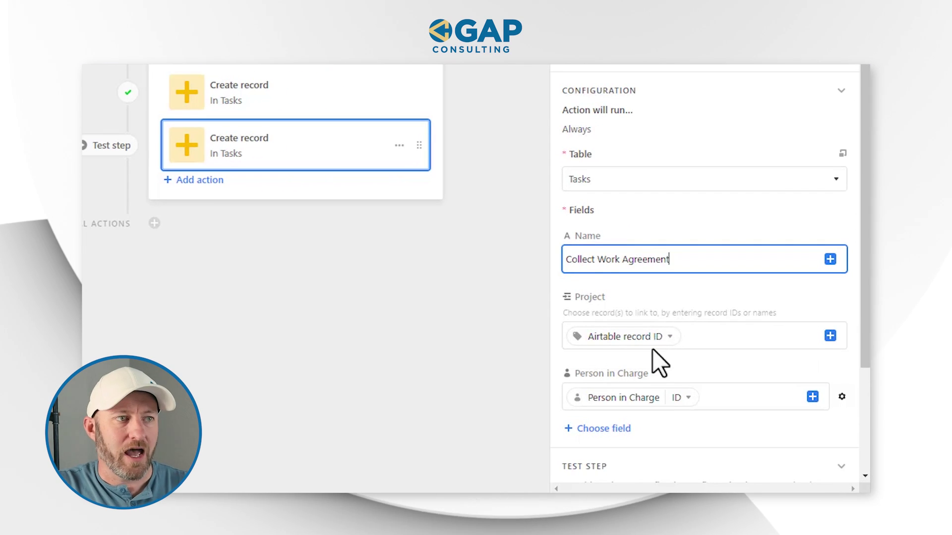
Turn the automation on and open its trigger to review the conditions
mouse_move(646, 343)
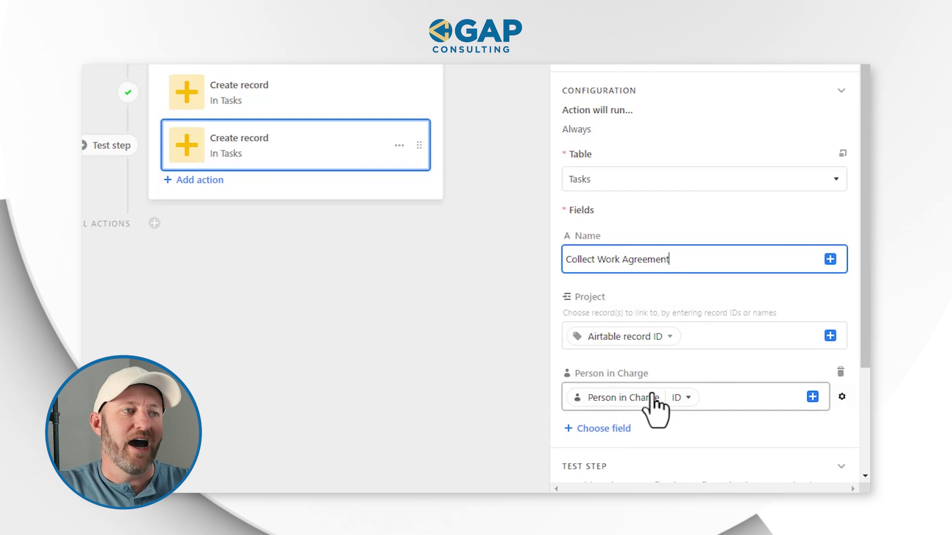
mouse_move(655, 412)
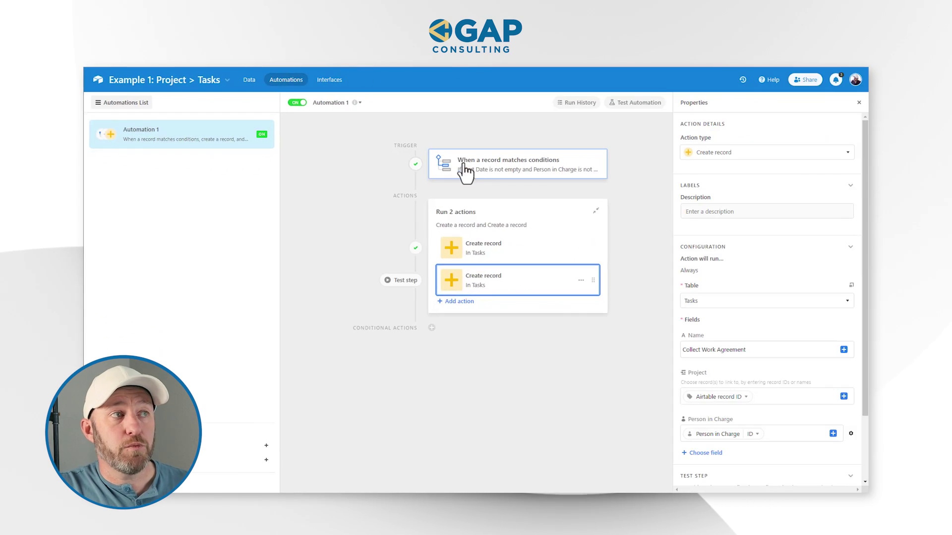
left_click(468, 172)
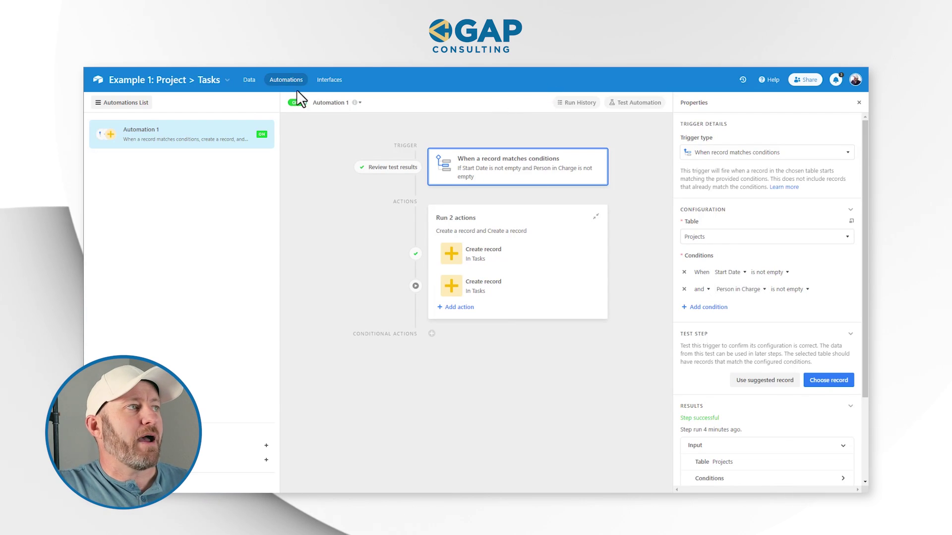
Add a new record named "Project #4" to the Projects table
left_click(248, 80)
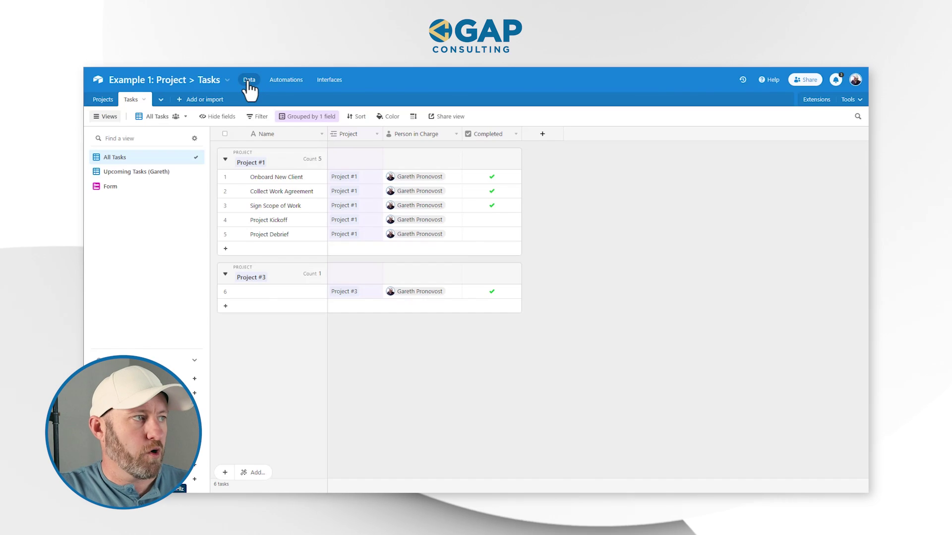
left_click(101, 101)
left_click(262, 192)
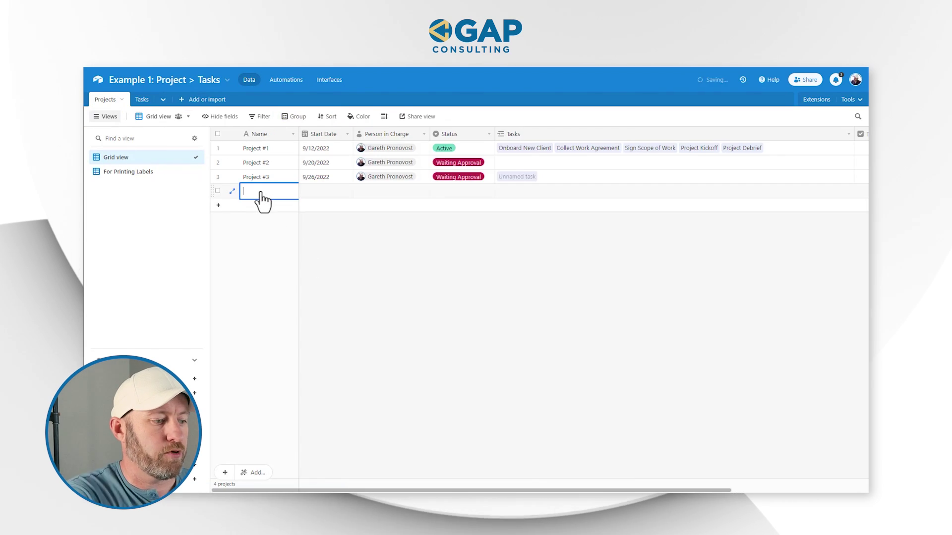
type("Project #4")
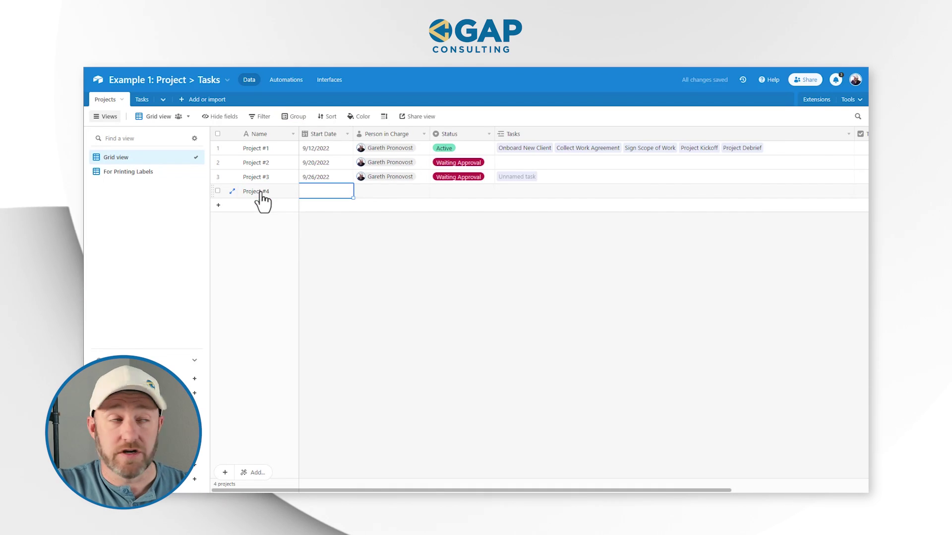
Set Project #4's Start Date to 1/26/2023 and assign the available user as its Person in Charge
left_click(309, 192)
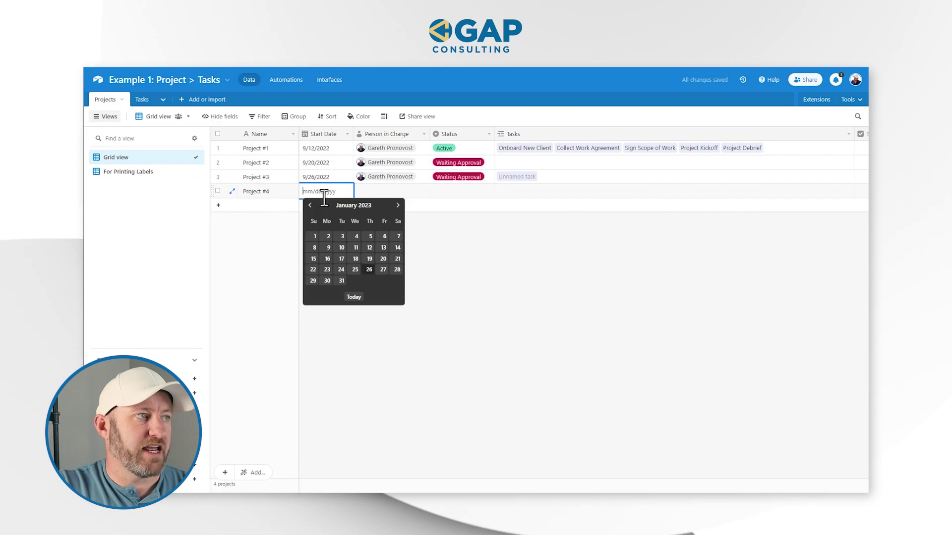
left_click(368, 272)
left_click(366, 192)
left_click(367, 193)
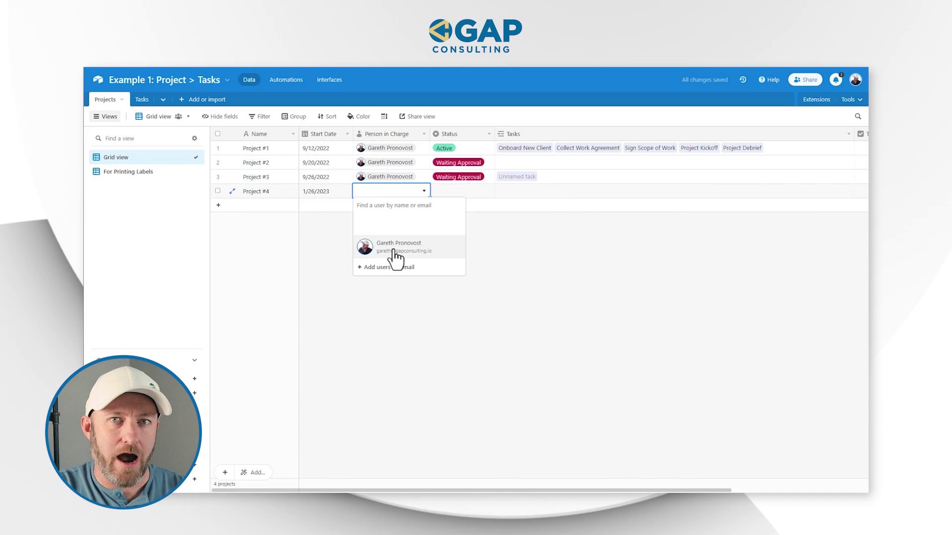
left_click(396, 247)
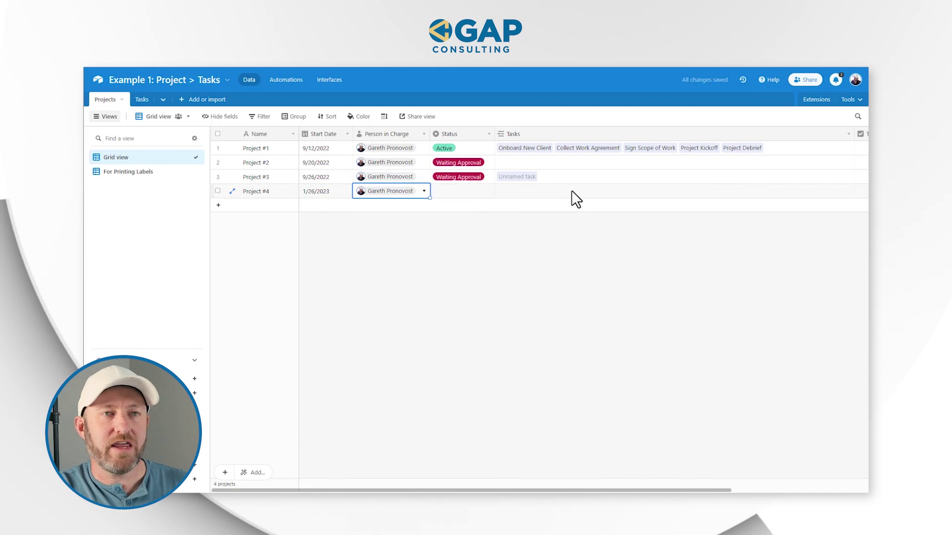
Check Project #4's linked tasks in the Projects table and their project link in the Tasks table
left_click(582, 234)
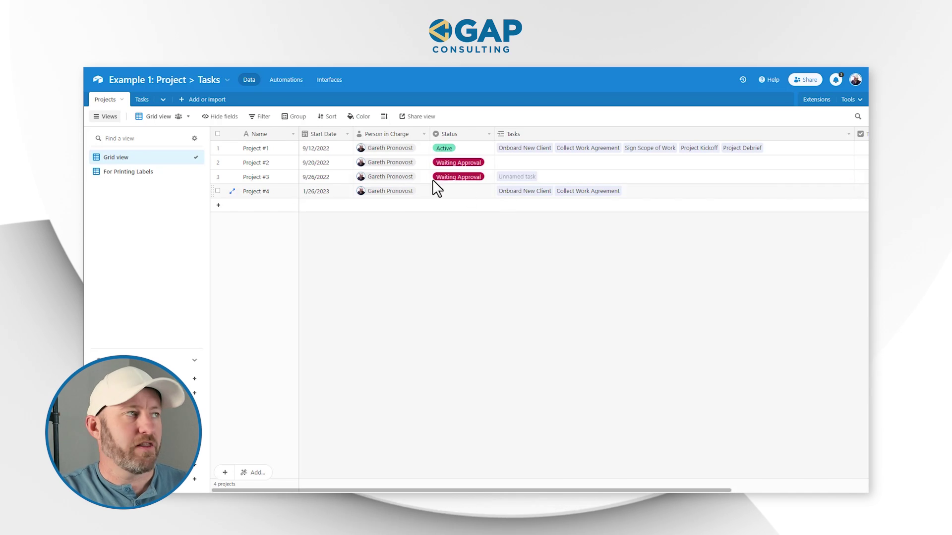
left_click(143, 101)
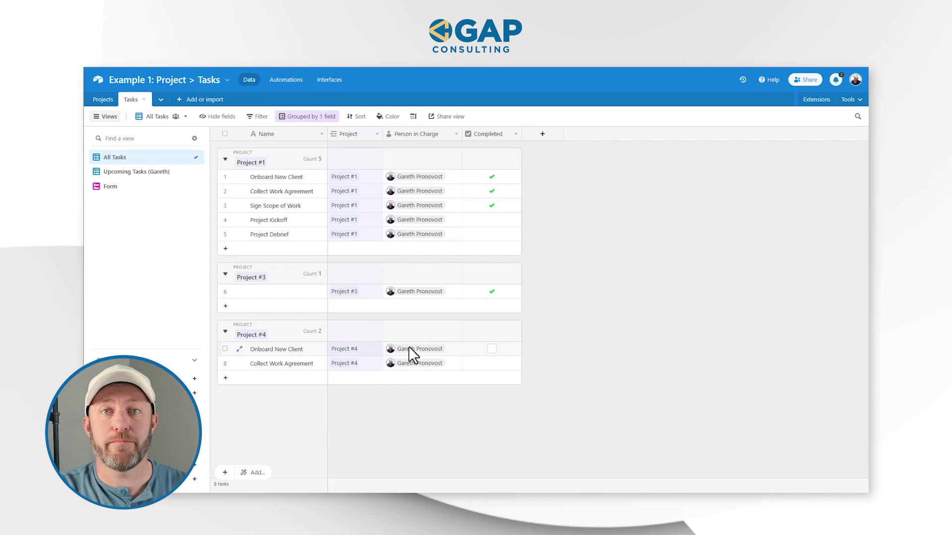
left_click(344, 349)
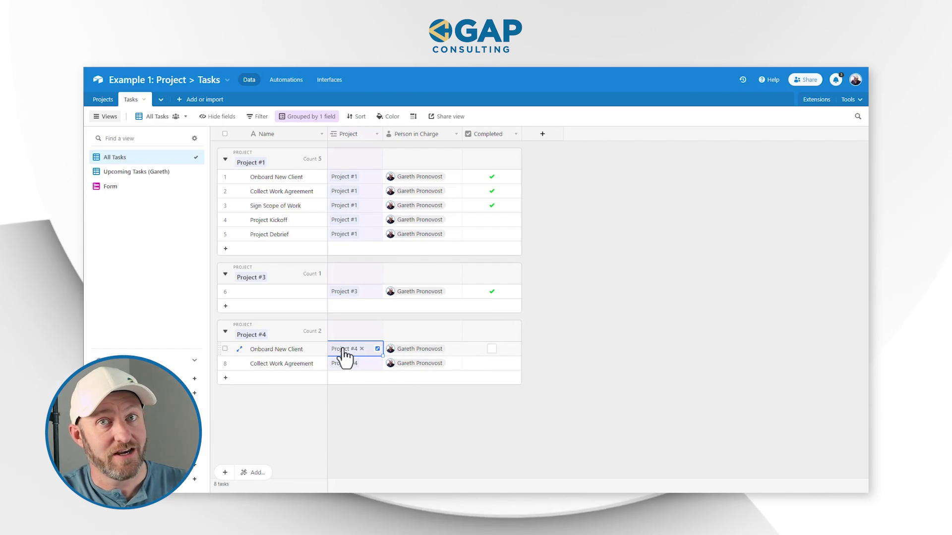